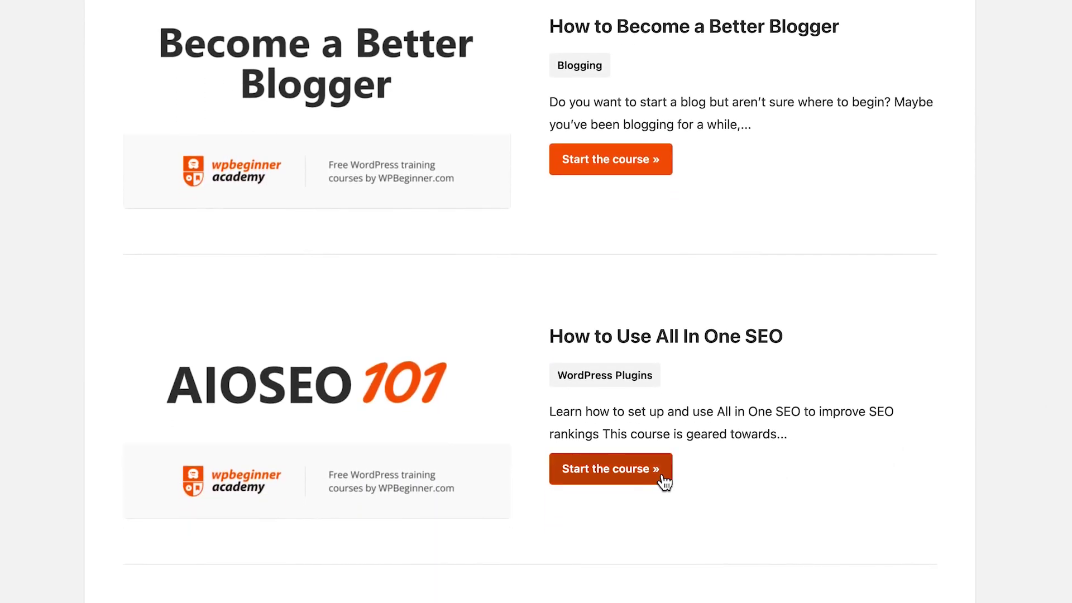
- Start the All In One SEO course, open the 'Welcome to AIOSEO' lesson and play its video
left_click(665, 476)
scroll(536, 301, "down", 9)
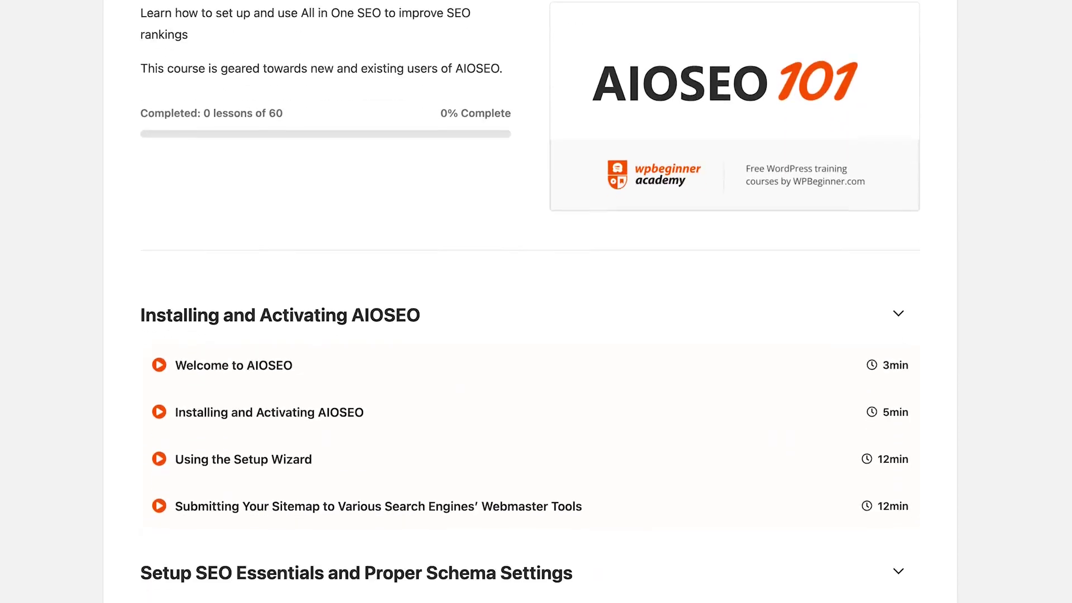
left_click(627, 143)
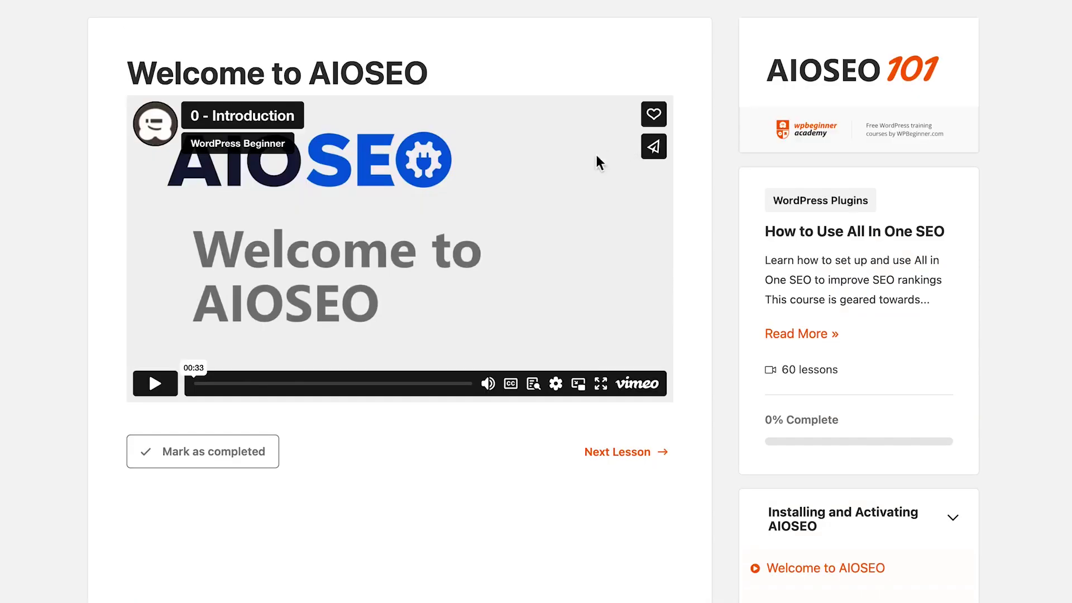
left_click(149, 373)
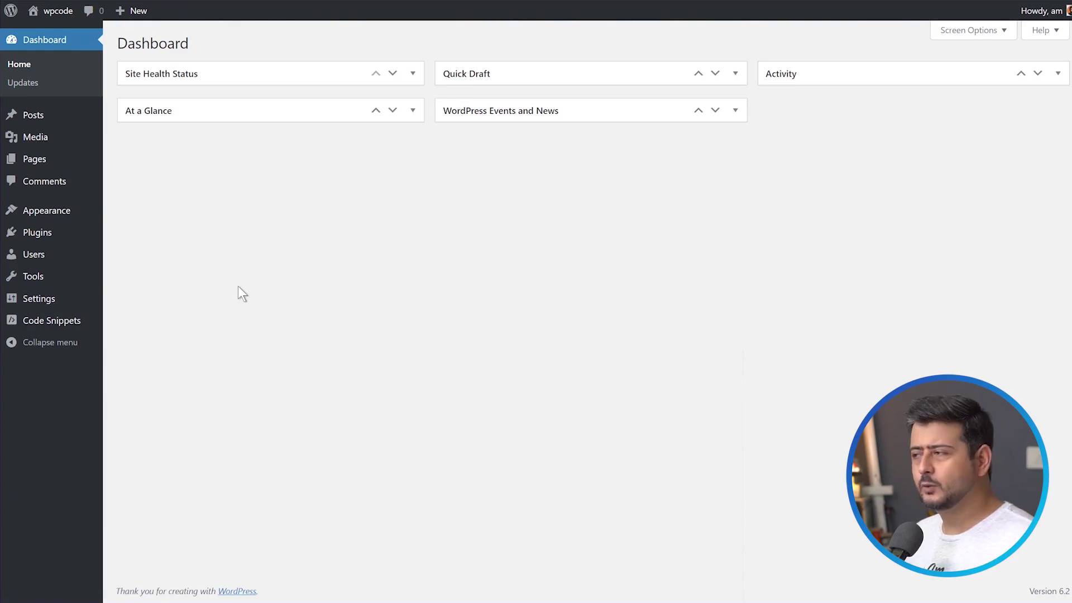
- Go to the WPCode Code Snippets list and start adding a new snippet
mouse_move(73, 320)
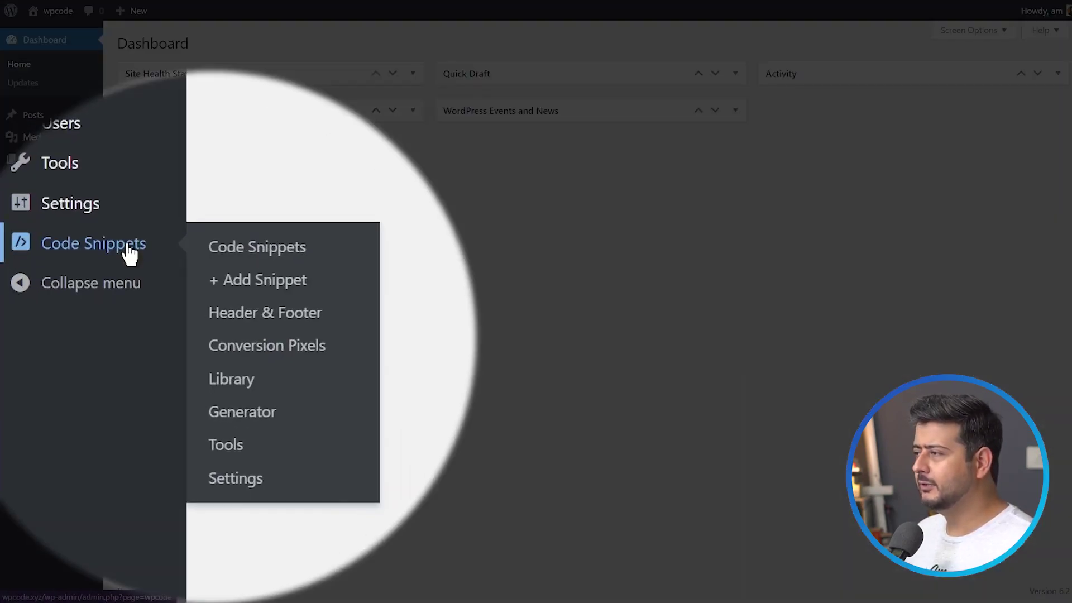
left_click(235, 251)
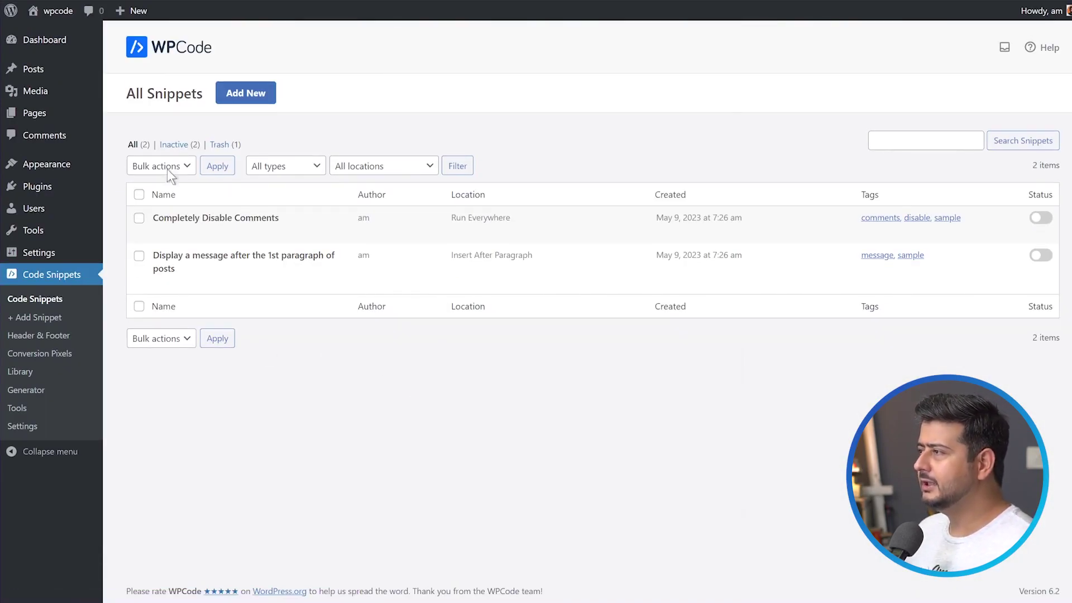
left_click(243, 97)
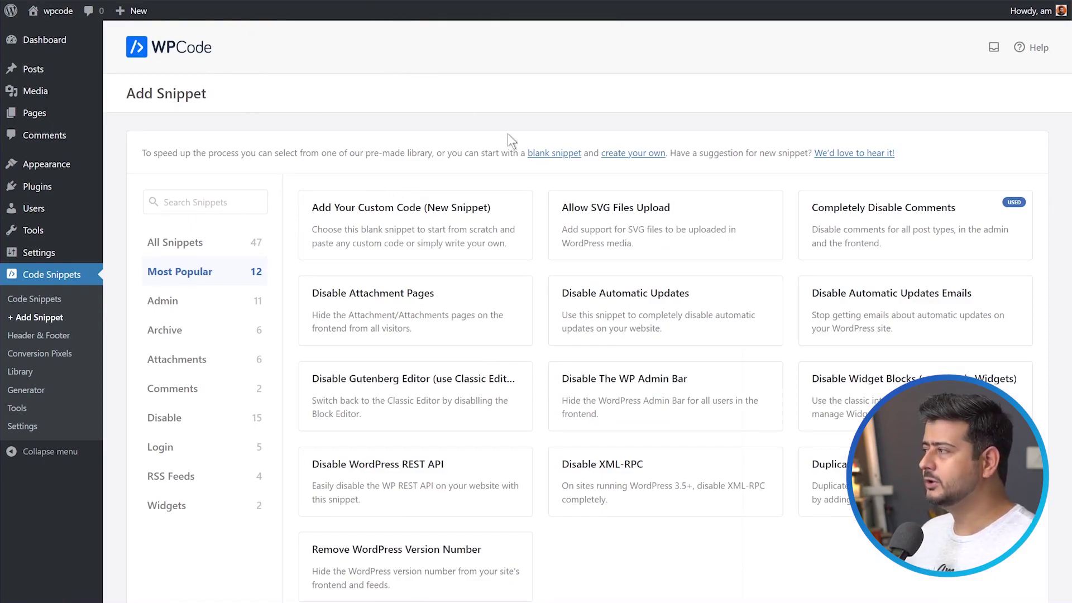
mouse_move(623, 221)
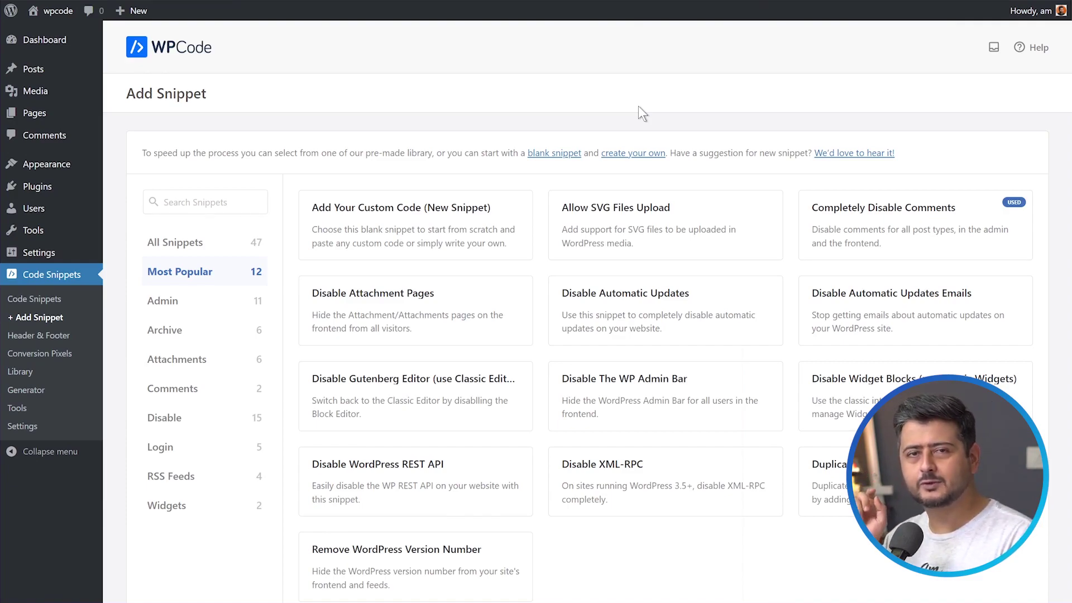
- Start a blank custom code snippet titled 'CTA', still an HTML Snippet
mouse_move(381, 235)
left_click(382, 235)
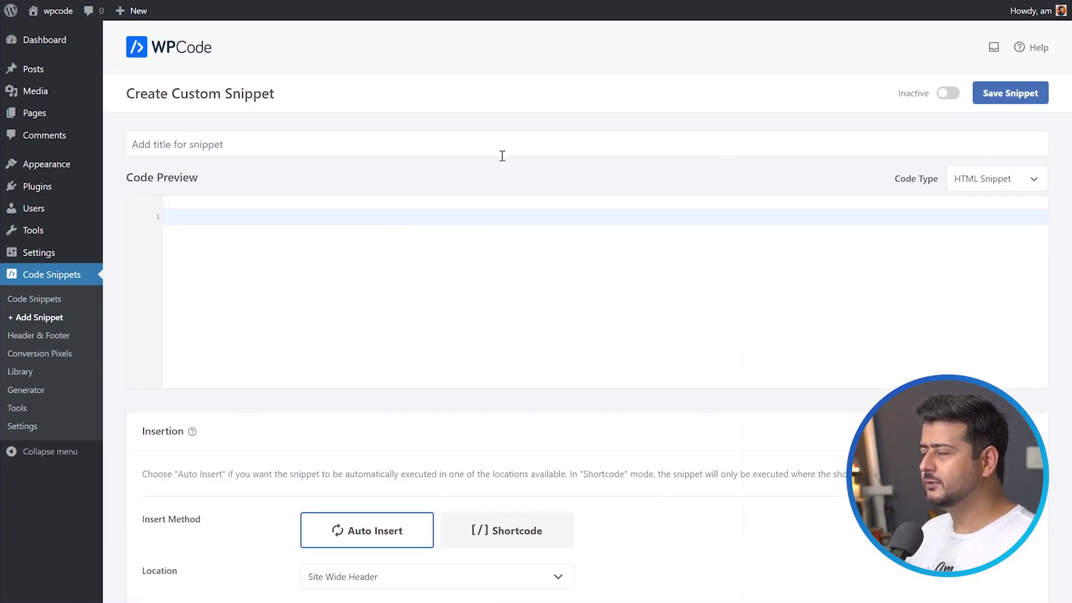
left_click(500, 141)
type("CTA")
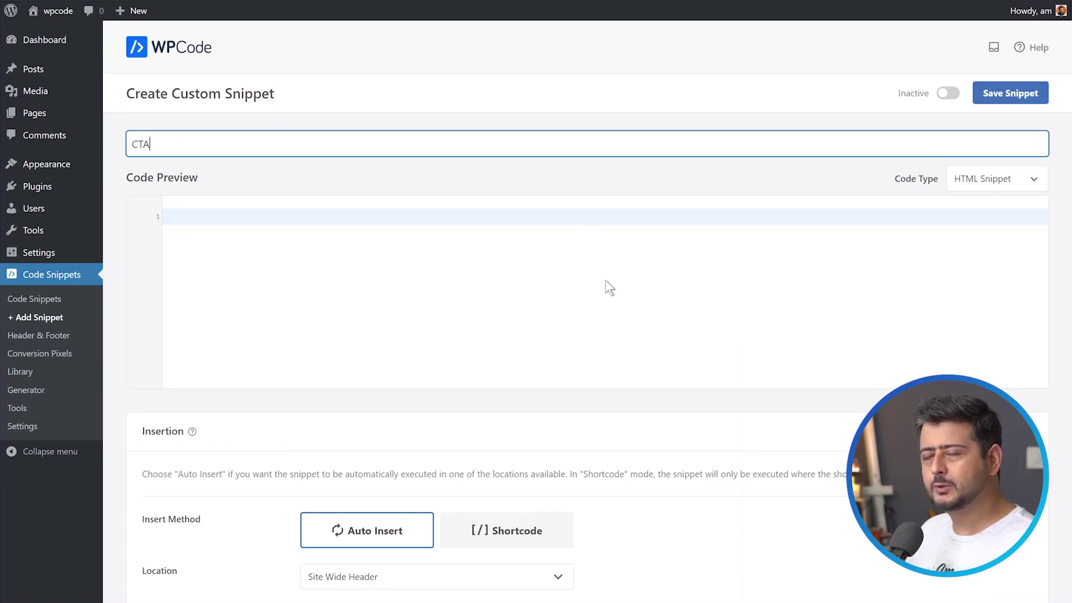
left_click(617, 271)
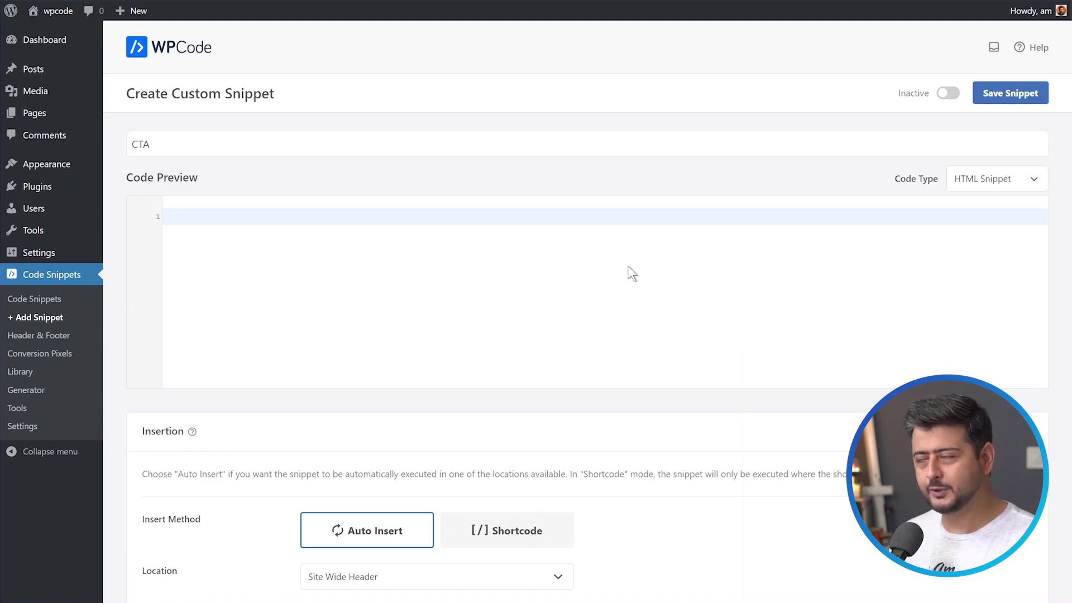
left_click(1011, 184)
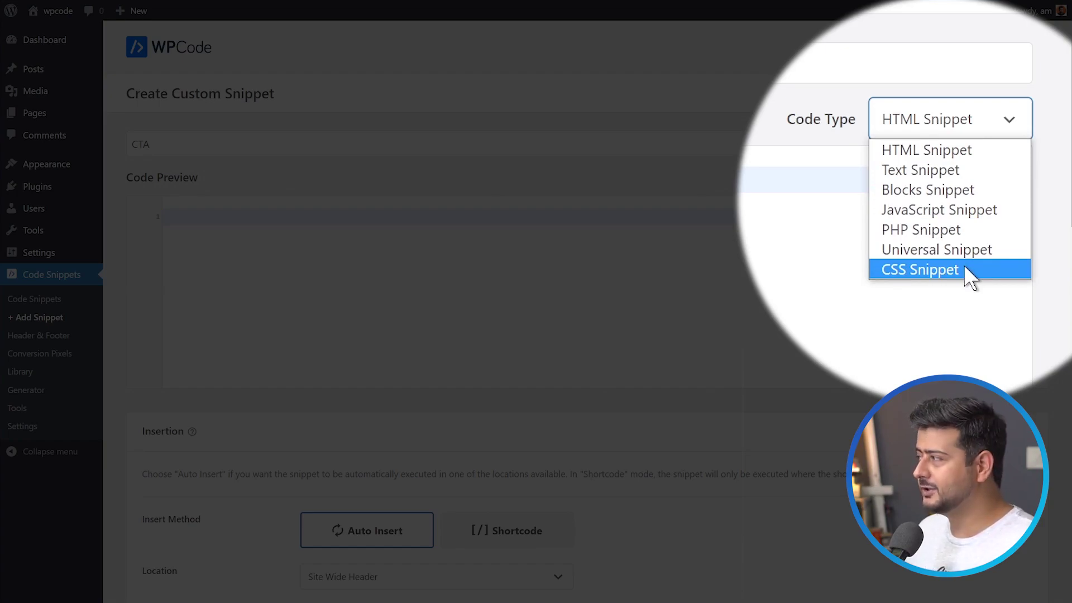
- Switch the CTA snippet's code type to Blocks Snippet
left_click(956, 197)
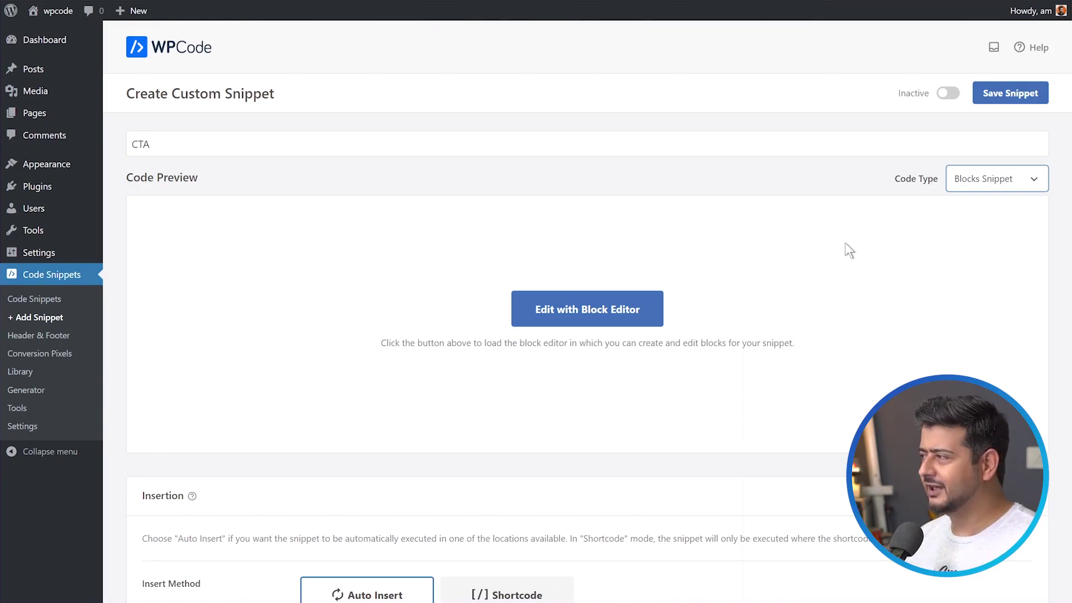
- Build a 'Register for My Upcoming SEO Webinar' box with a 'Click To Register' button and update
left_click(592, 316)
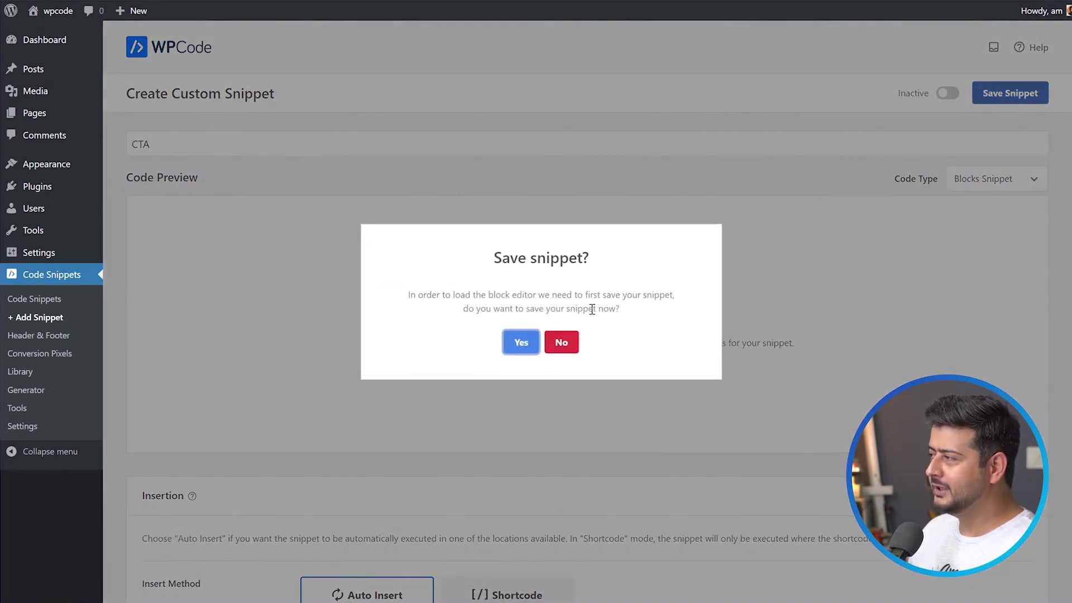
left_click(520, 345)
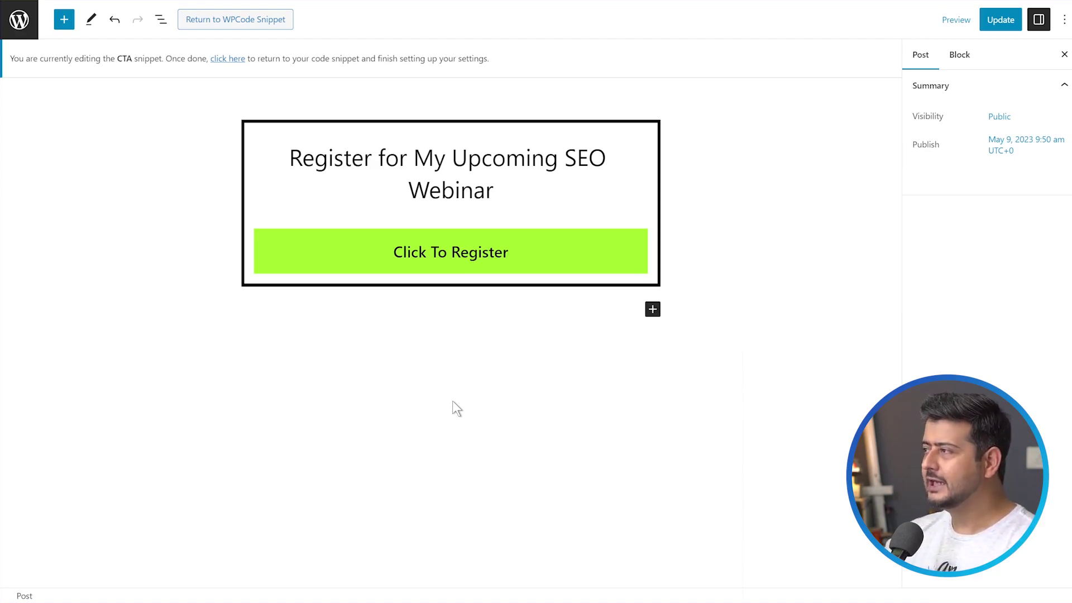
left_click(1000, 19)
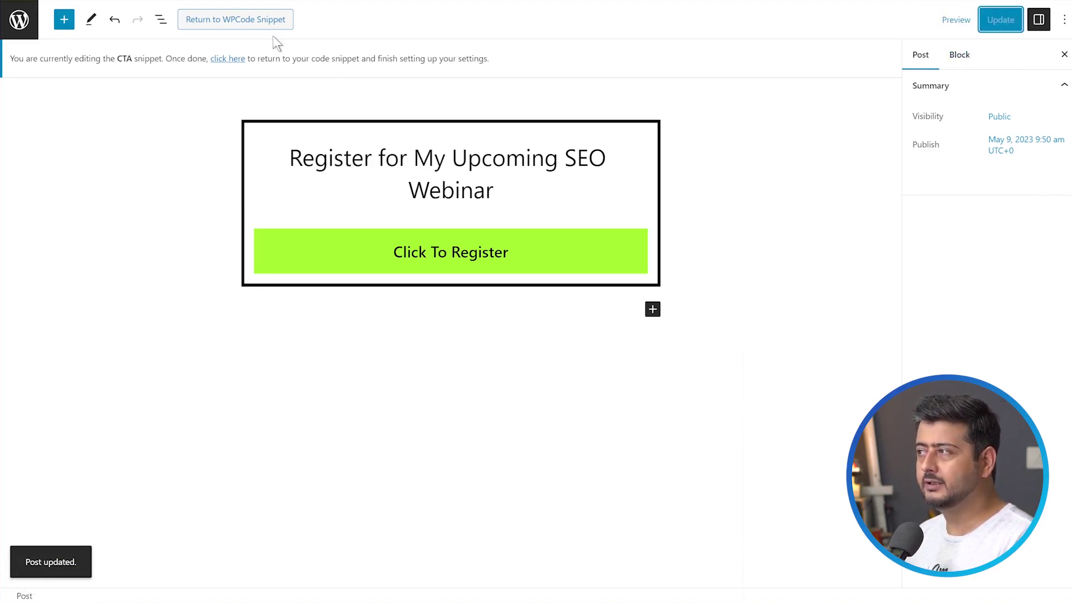
- Return to the CTA snippet's WPCode settings and scroll to its Insertion section
left_click(258, 27)
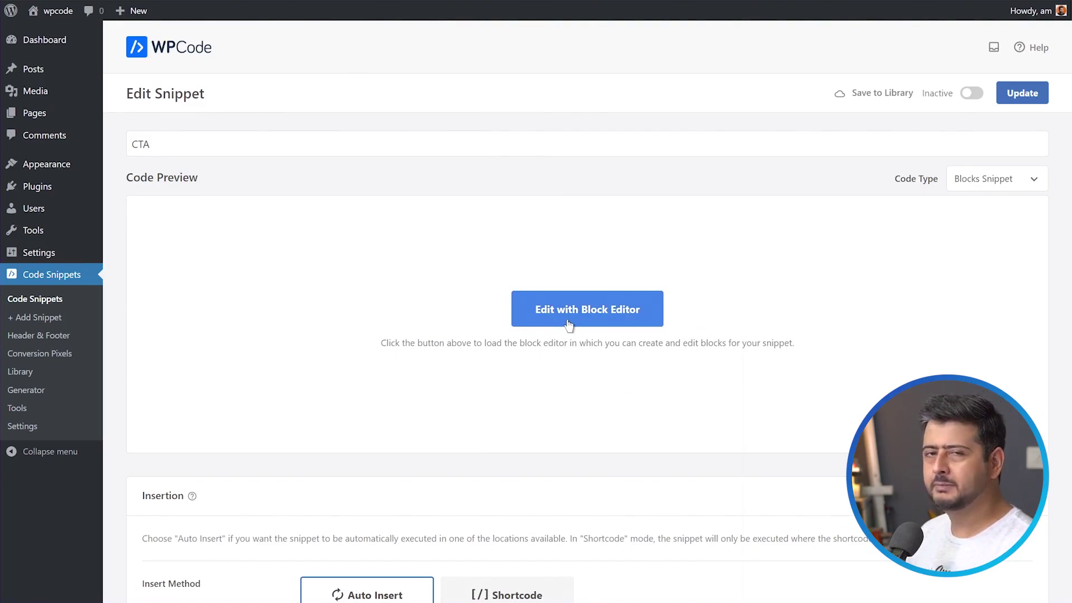
scroll(547, 225, "down", 7)
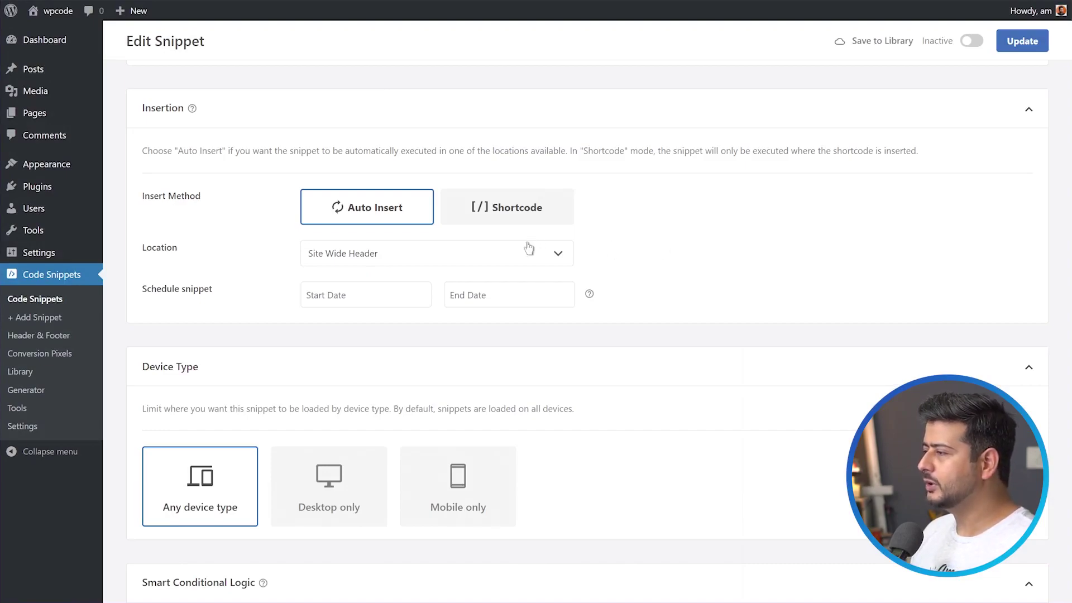
- Browse the page-specific insertion locations in the snippet's Location chooser
left_click(527, 248)
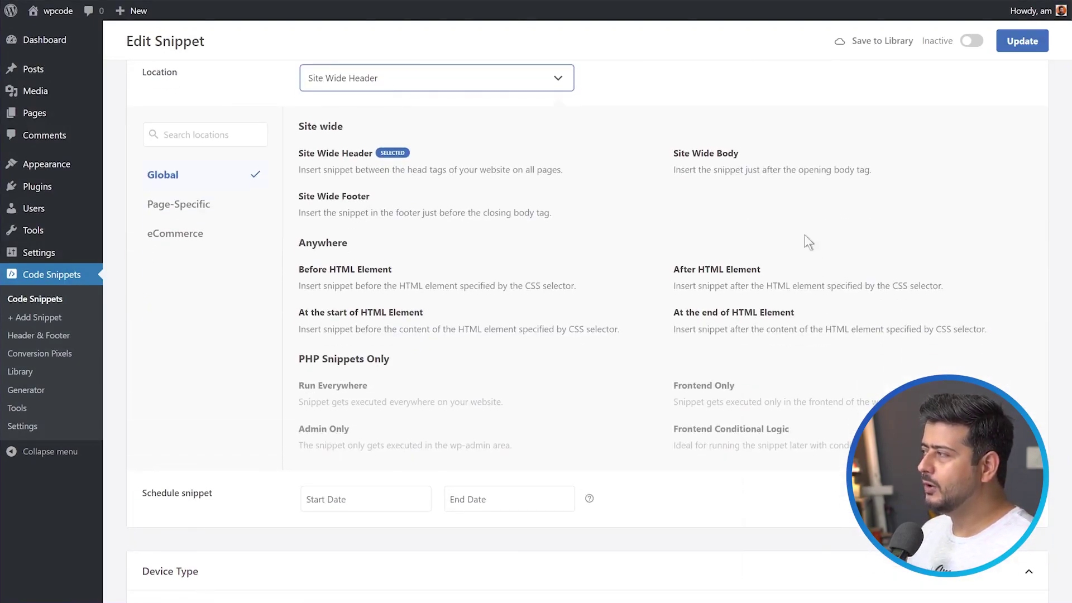
left_click(176, 216)
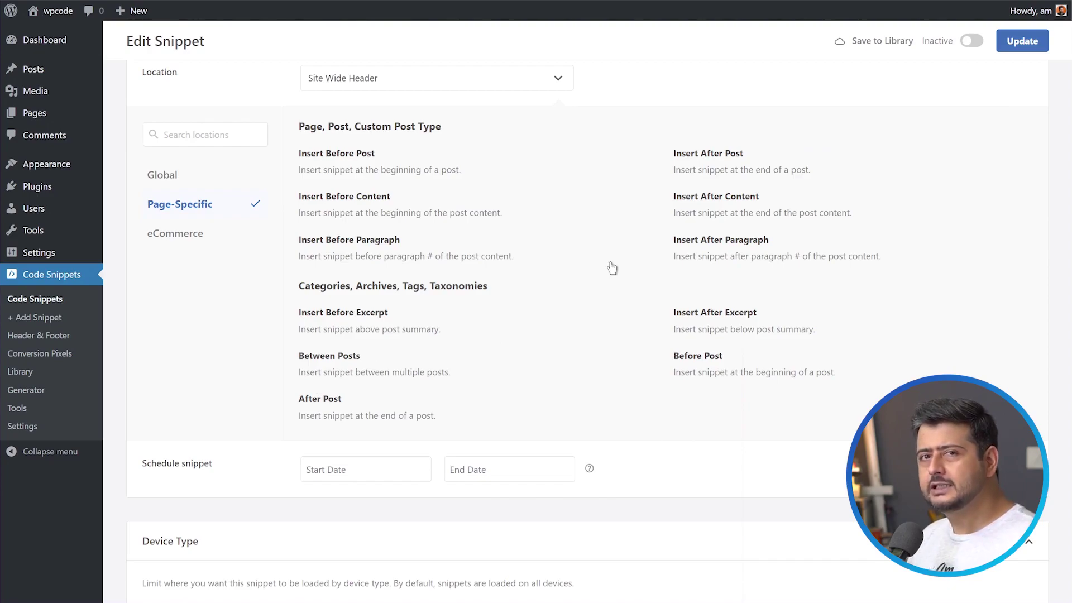
- Look through the eCommerce insertion locations, then go back to the page-specific ones
left_click(219, 234)
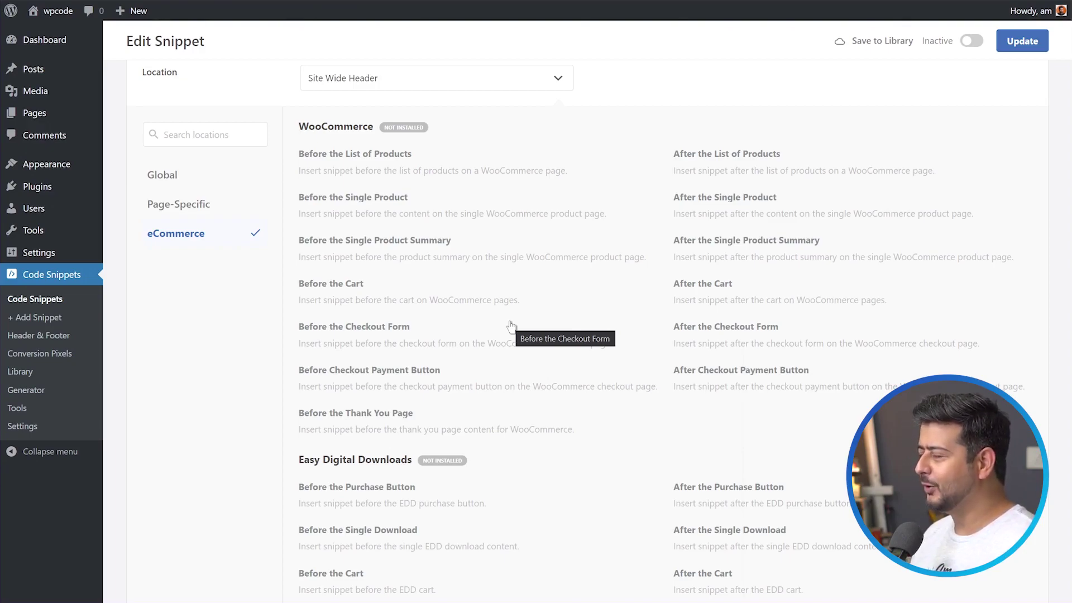
scroll(500, 293, "down", 3)
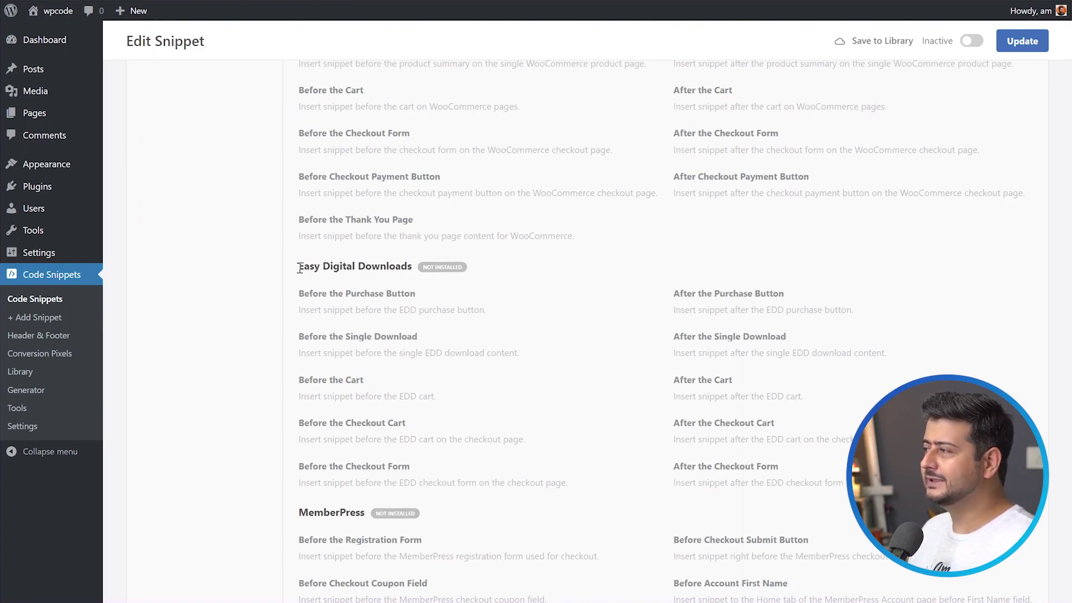
scroll(416, 269, "down", 1)
scroll(417, 272, "down", 2)
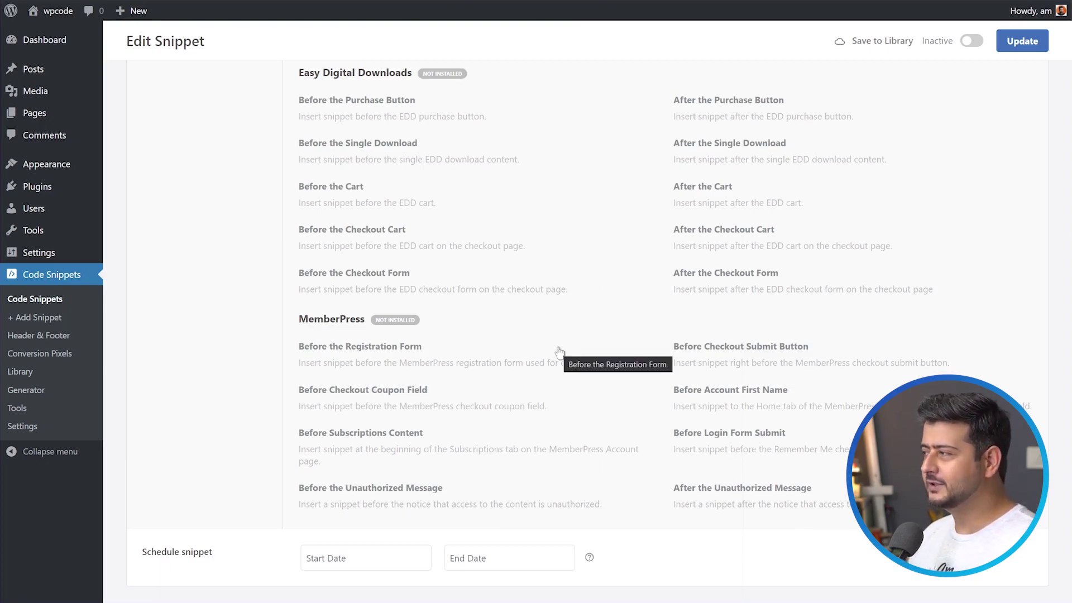
scroll(557, 346, "up", 8)
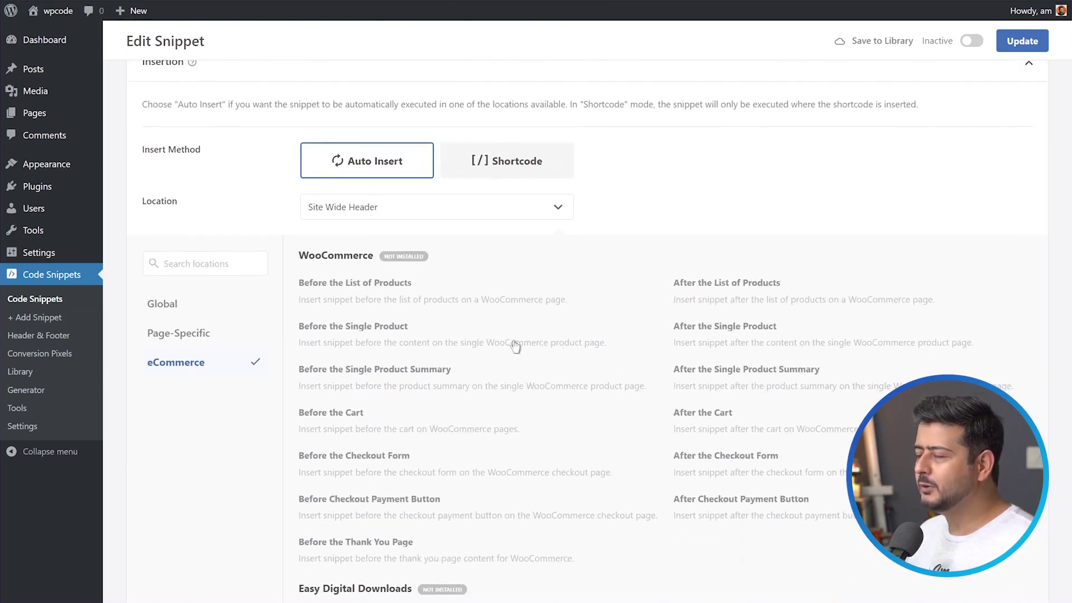
left_click(192, 335)
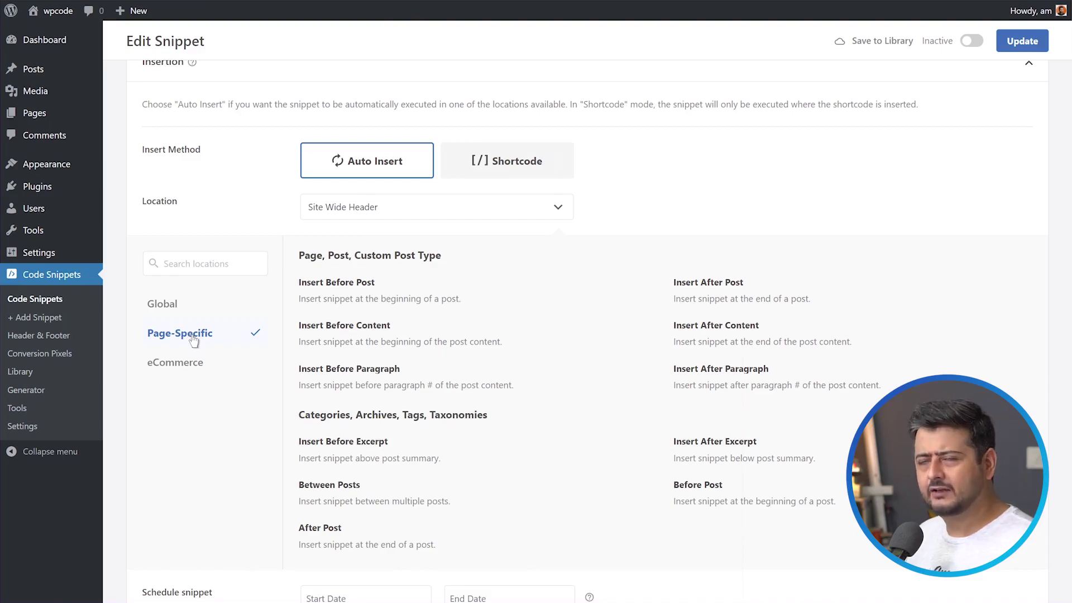
- Set the location to Insert After Paragraph with paragraph number 4
left_click(682, 373)
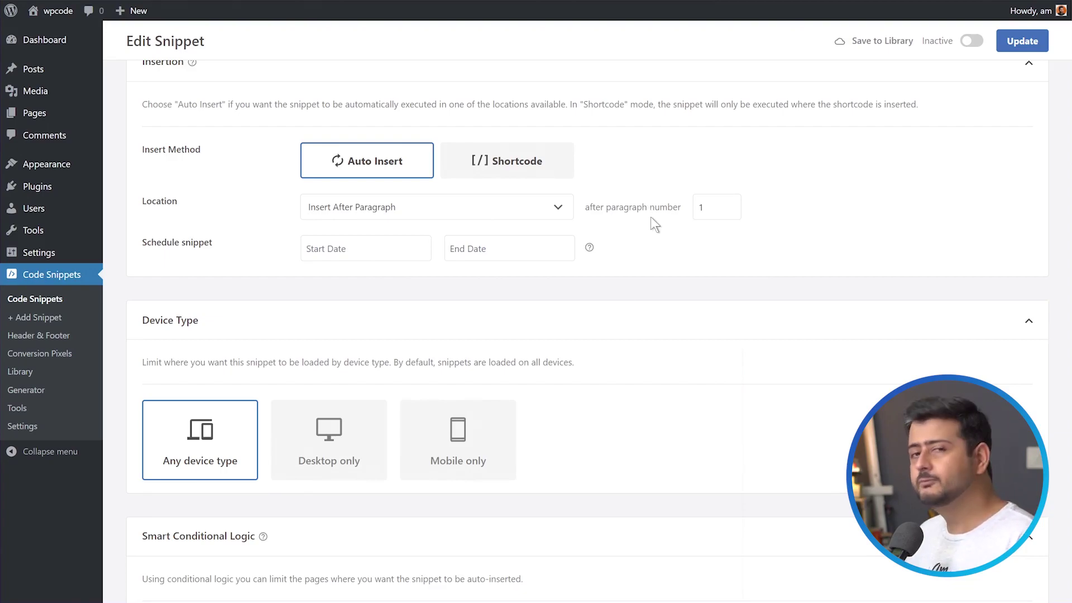
double_click(708, 209)
type("4")
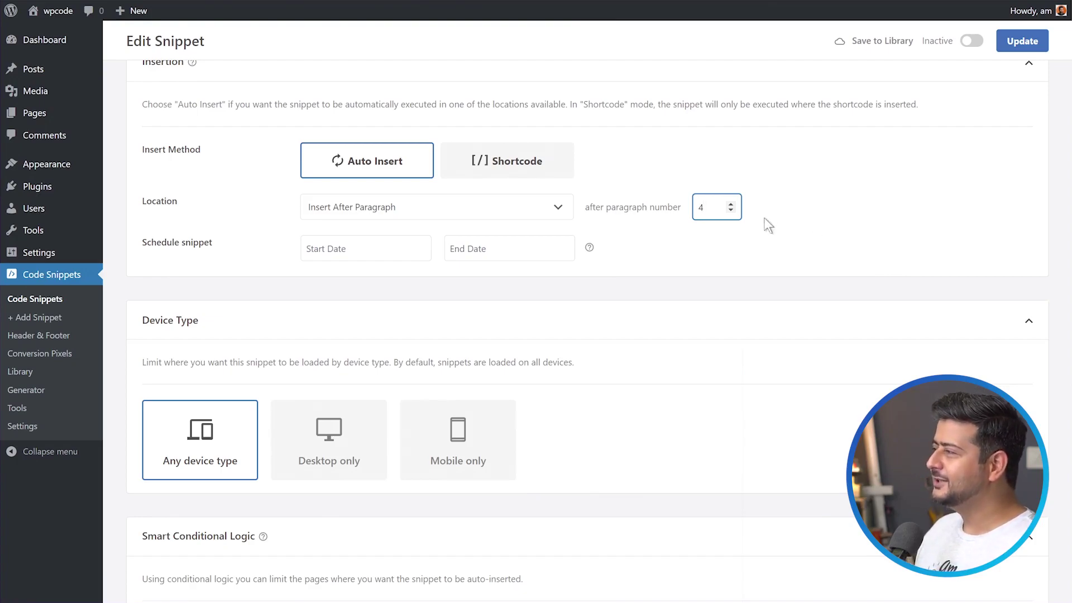
- Toggle the snippet's conditional logic on and then back off
left_click(845, 248)
scroll(850, 250, "down", 2)
scroll(848, 244, "down", 2)
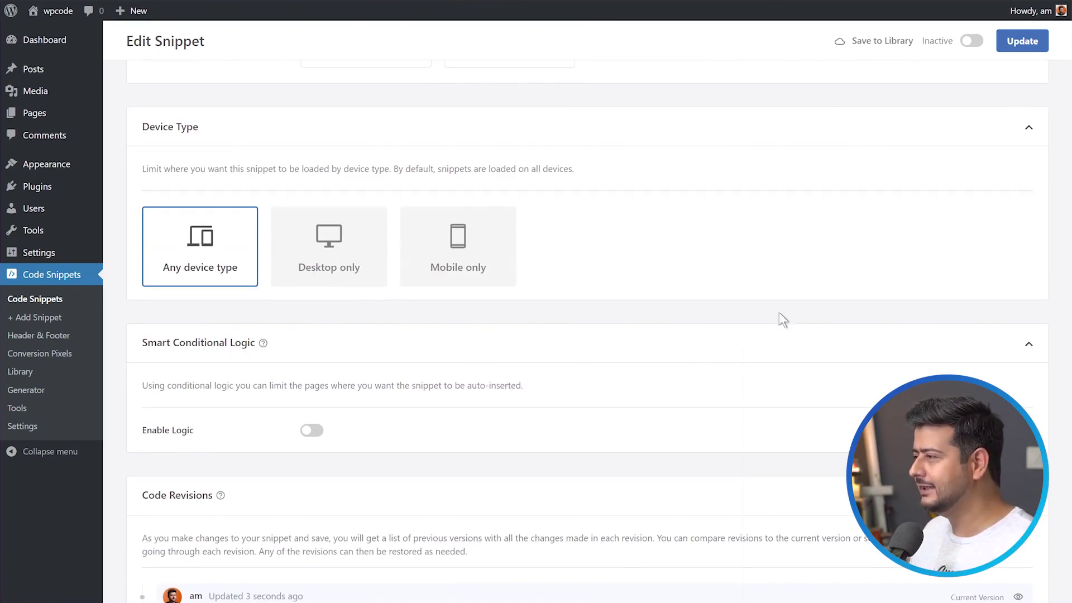
left_click(326, 429)
scroll(613, 374, "down", 3)
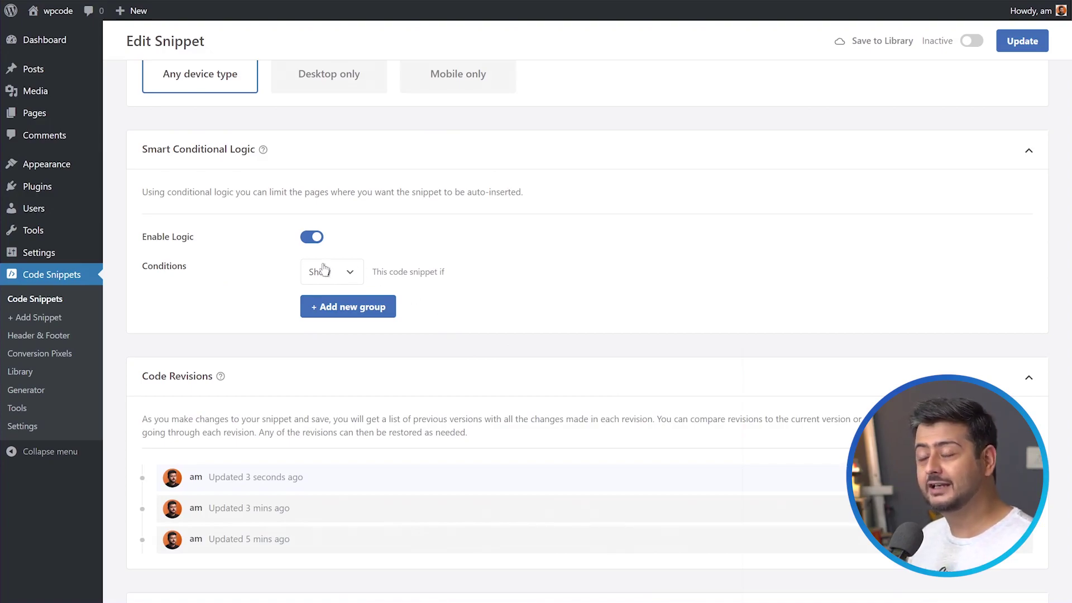
left_click(312, 237)
- Make the CTA snippet Active and check it in the All Snippets list
scroll(620, 366, "up", 15)
scroll(956, 146, "up", 2)
left_click(971, 94)
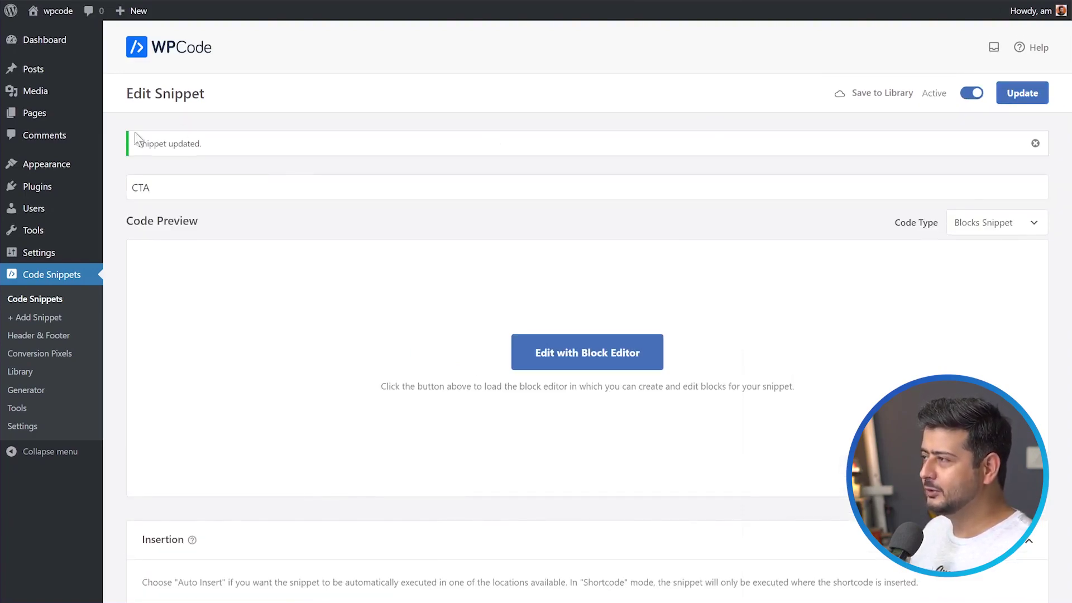
left_click(63, 300)
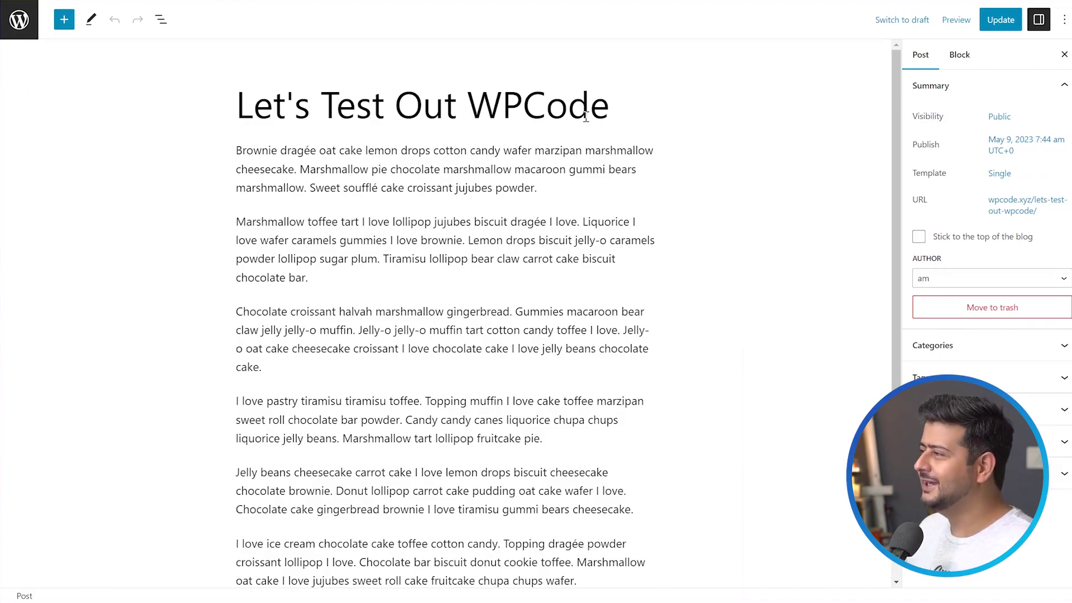
- Update the 'Let's Test Out WPCode' post and bring up its permalink view link
scroll(418, 180, "down", 2)
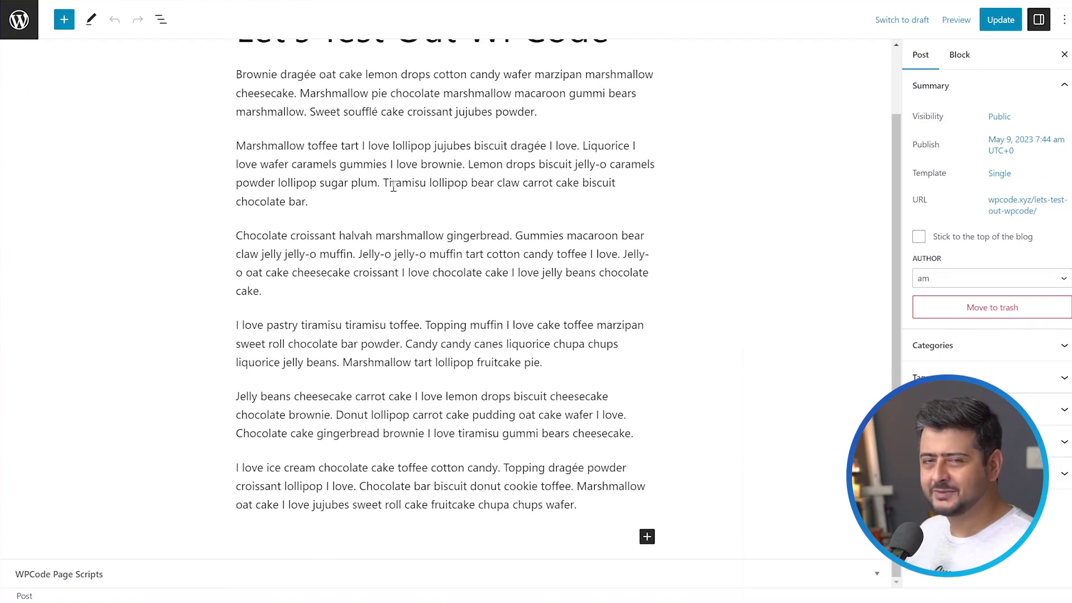
scroll(394, 186, "up", 2)
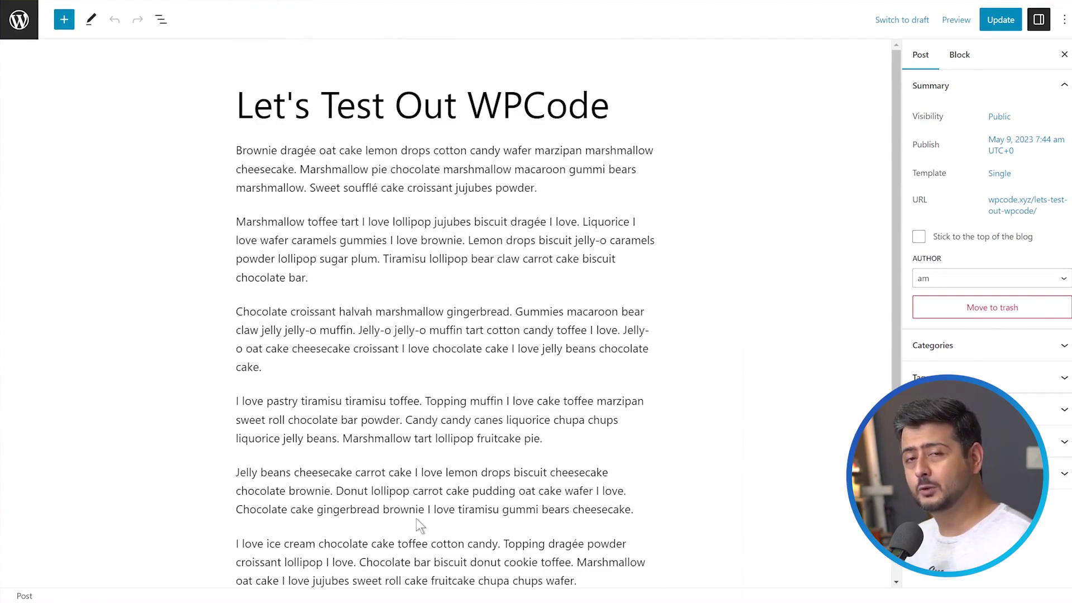
left_click(997, 22)
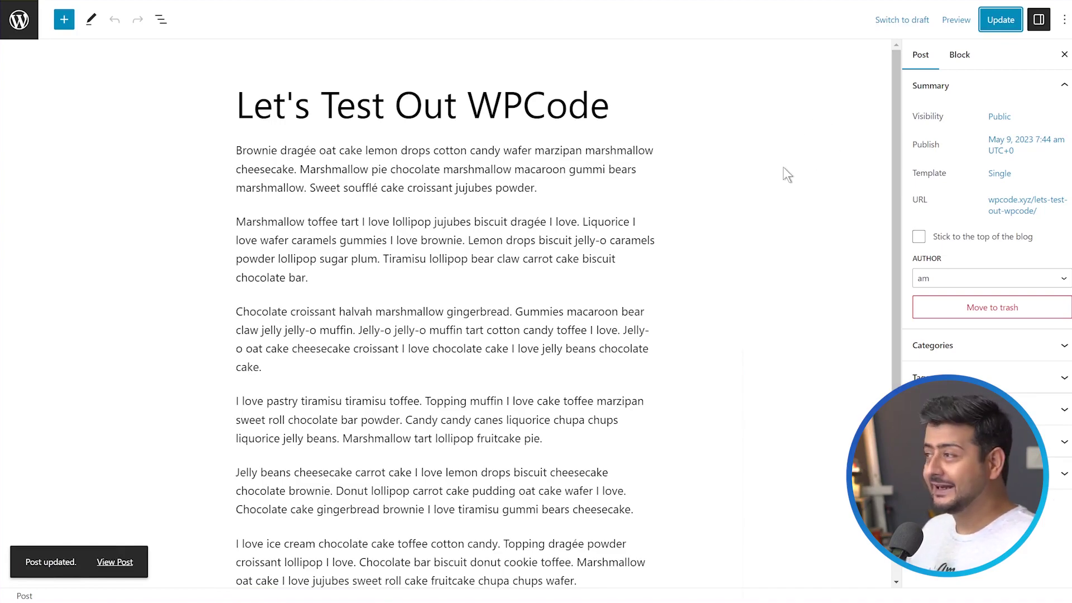
right_click(1005, 211)
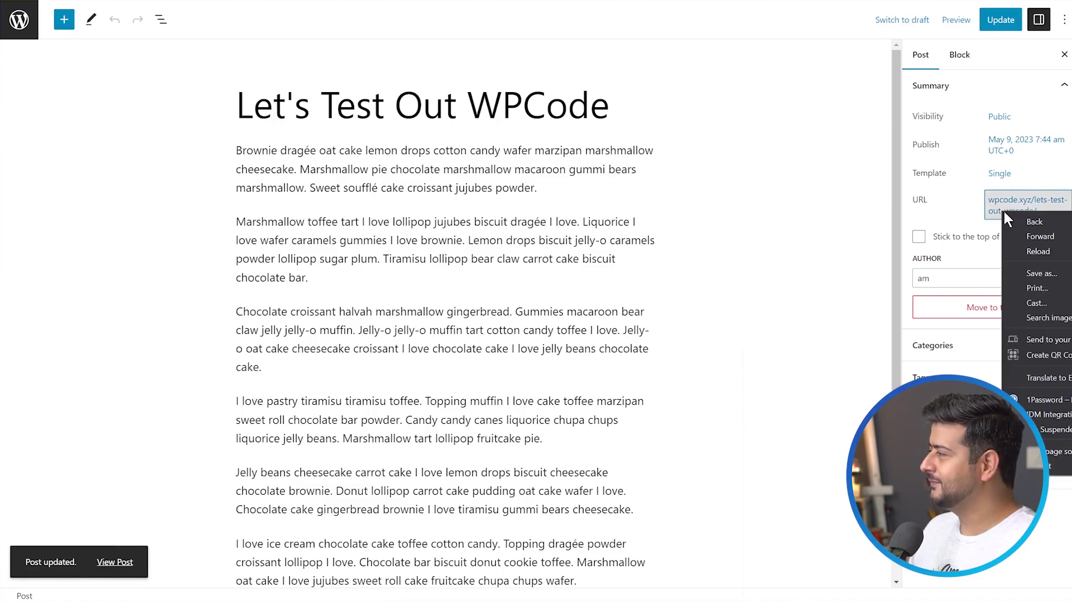
key("Escape")
left_click(999, 205)
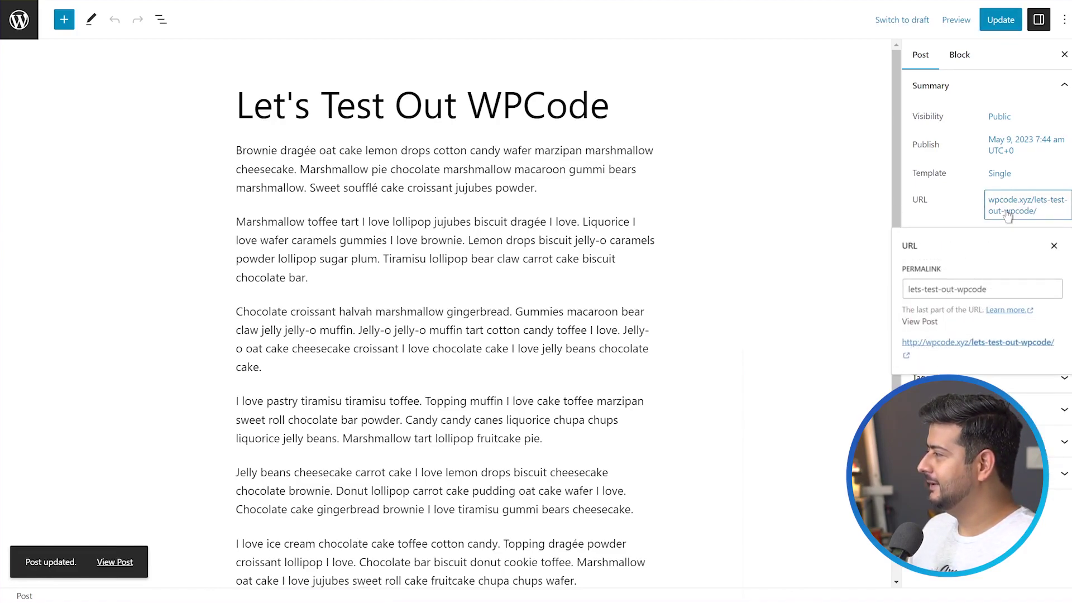
- Open the live post and confirm the webinar CTA box with its green 'Click To Register' button sits between paragraphs four and five
left_click(958, 343)
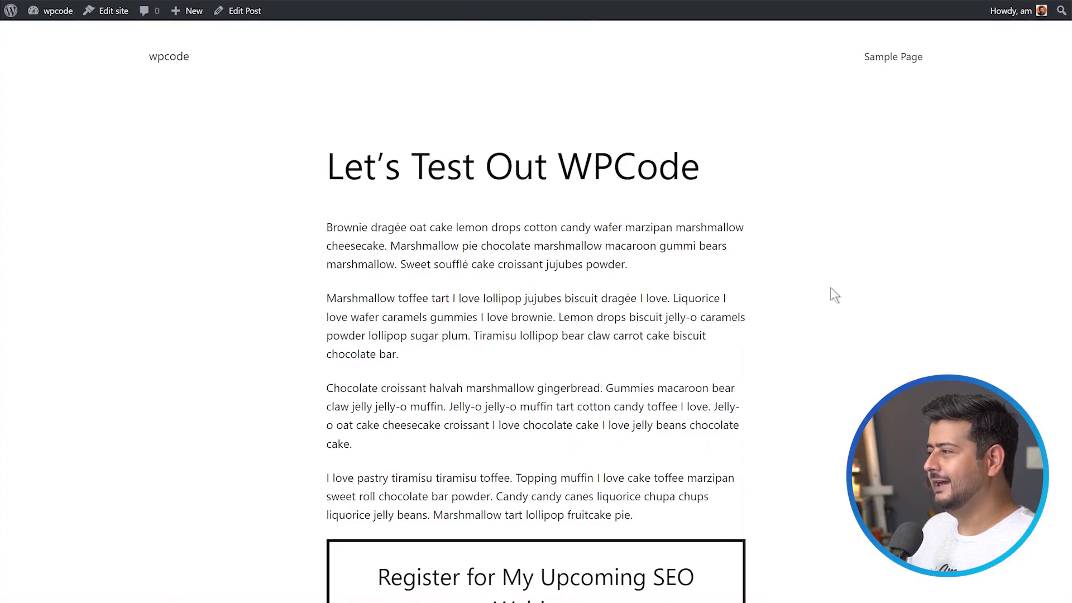
scroll(831, 288, "down", 2)
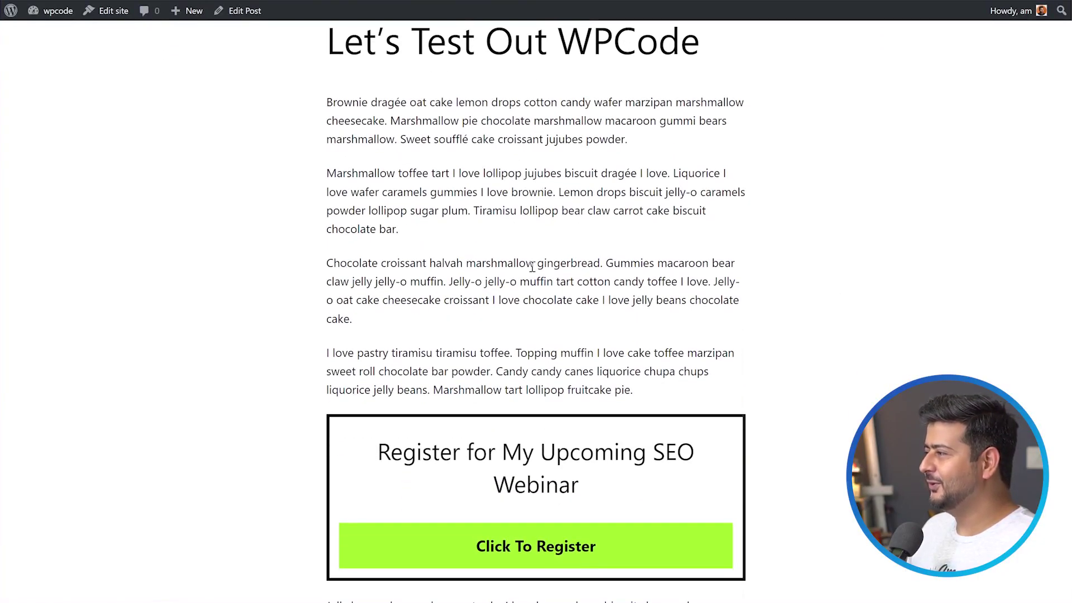
scroll(838, 295, "down", 3)
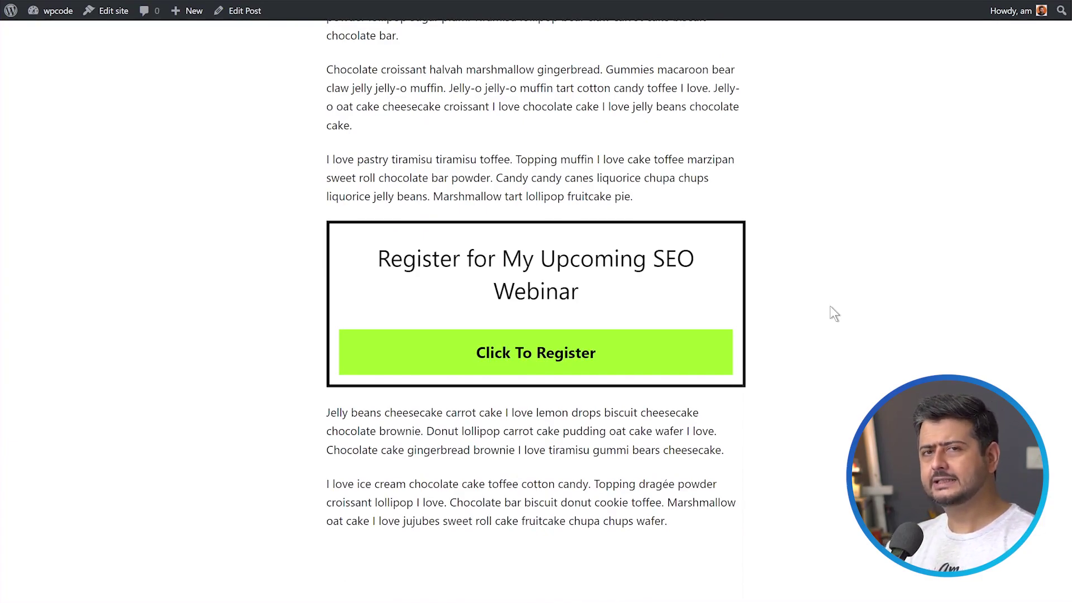
scroll(830, 306, "up", 4)
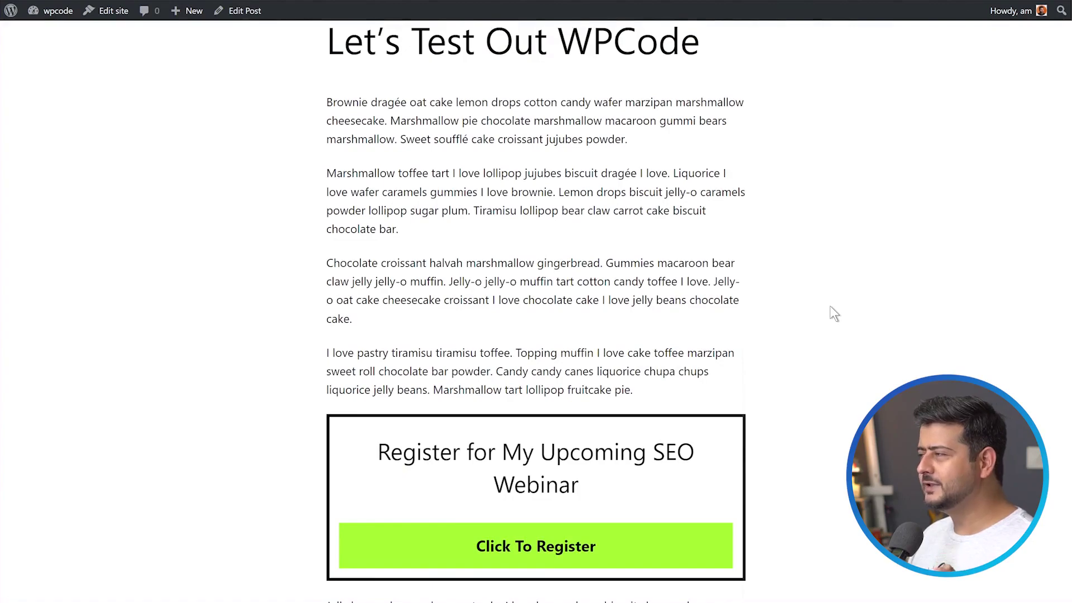
scroll(809, 302, "up", 1)
scroll(804, 304, "down", 5)
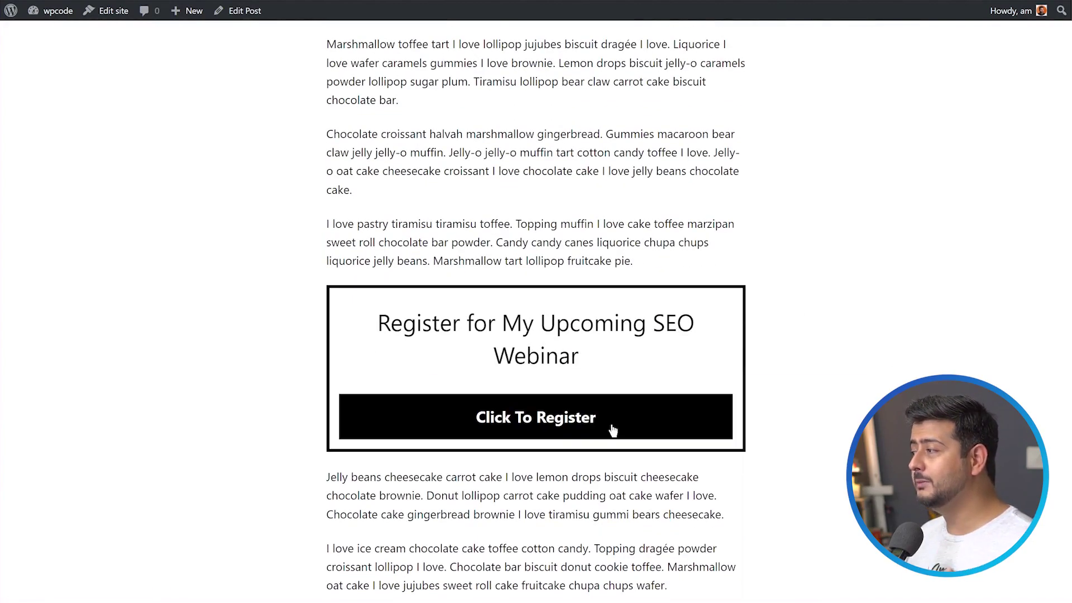
scroll(854, 389, "down", 3)
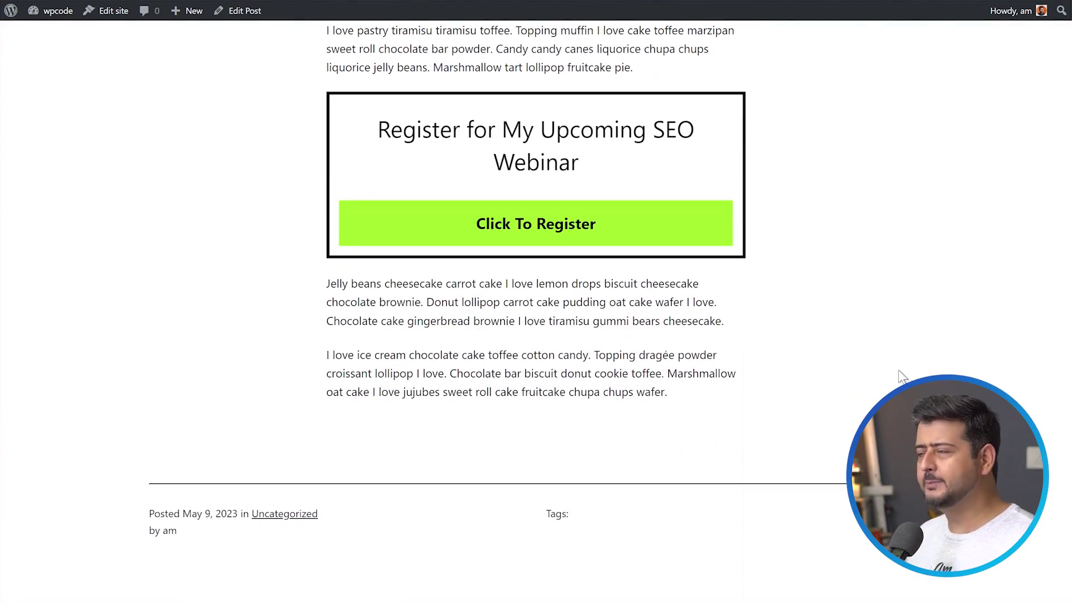
scroll(881, 366, "up", 7)
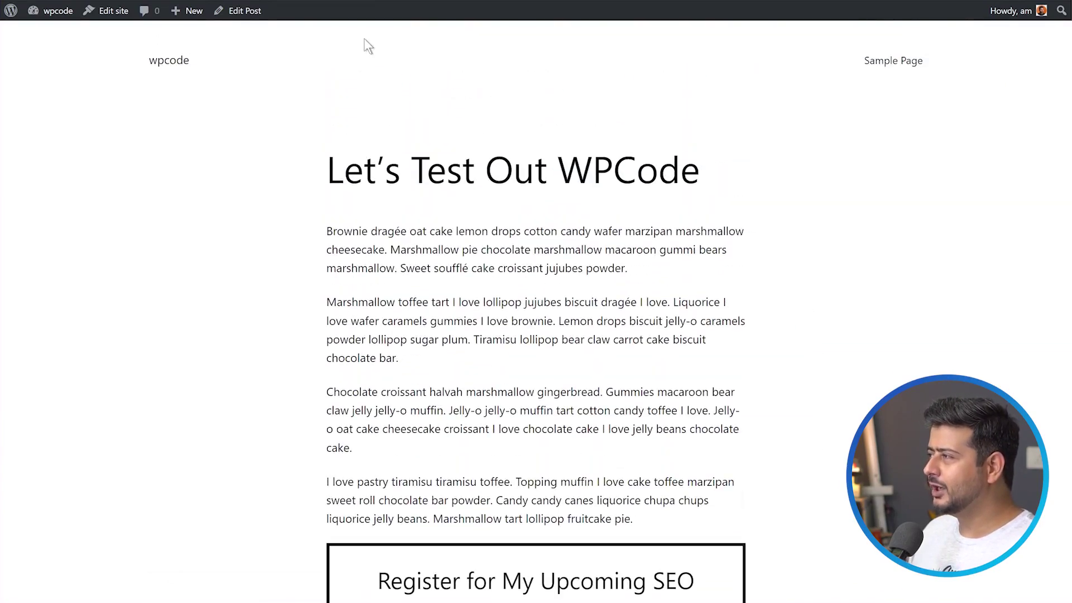
scroll(820, 223, "down", 10)
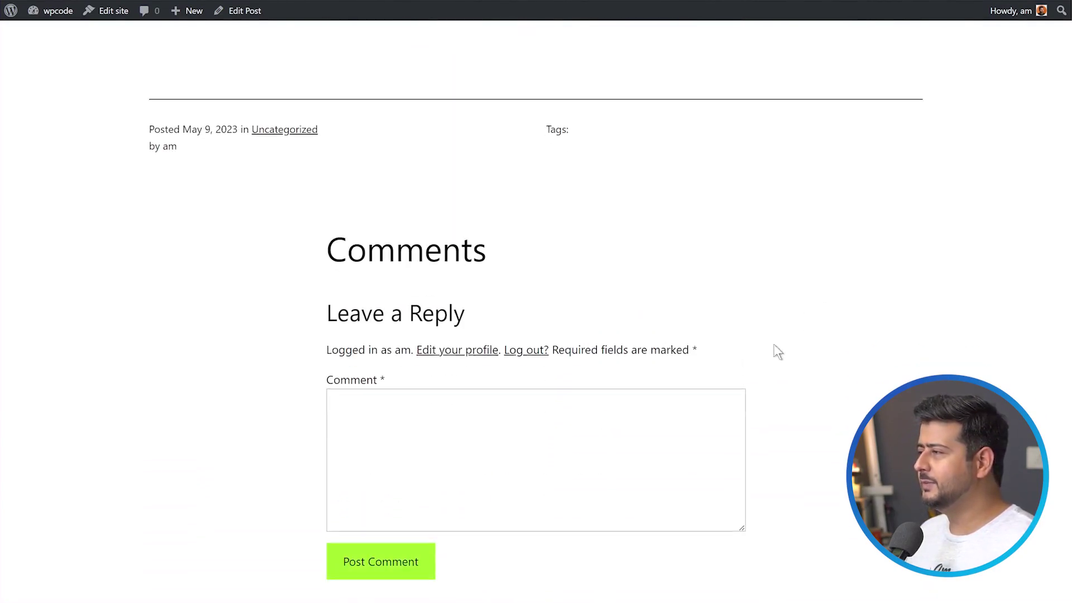
scroll(514, 550, "down", 2)
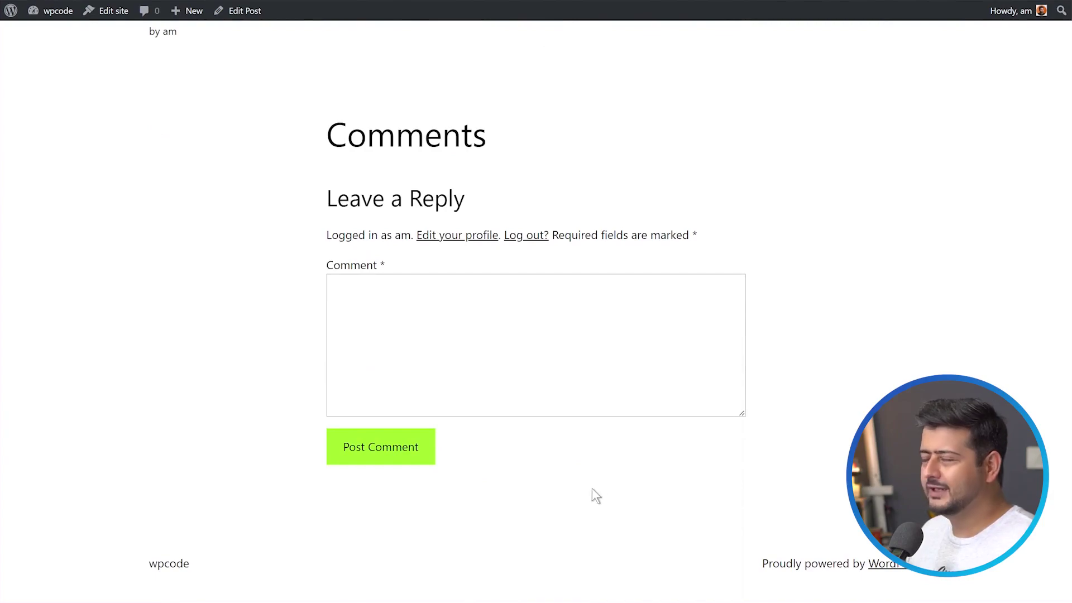
scroll(768, 419, "up", 10)
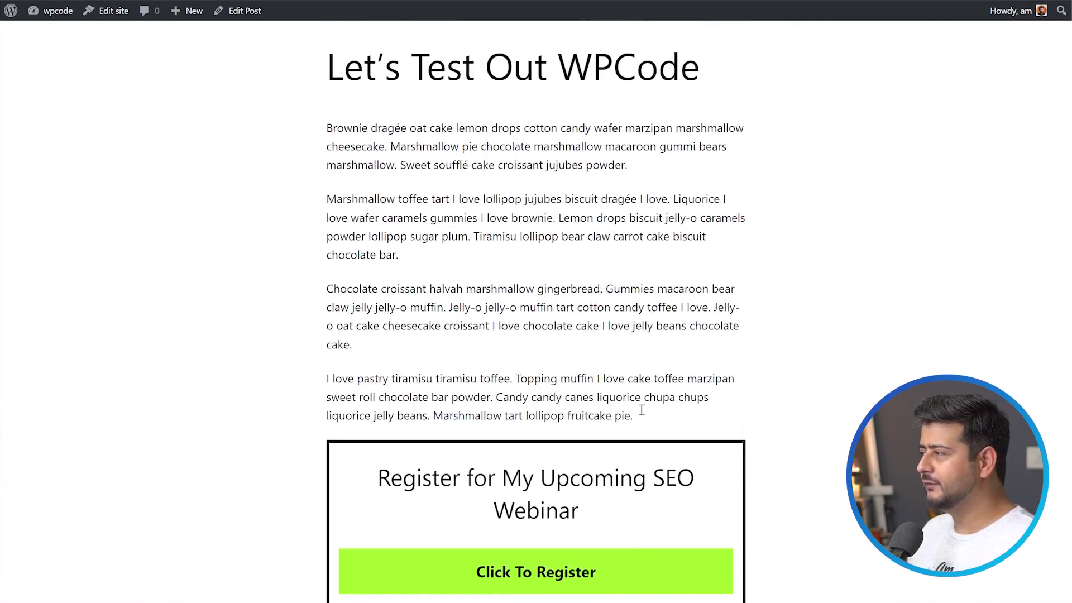
scroll(786, 400, "down", 2)
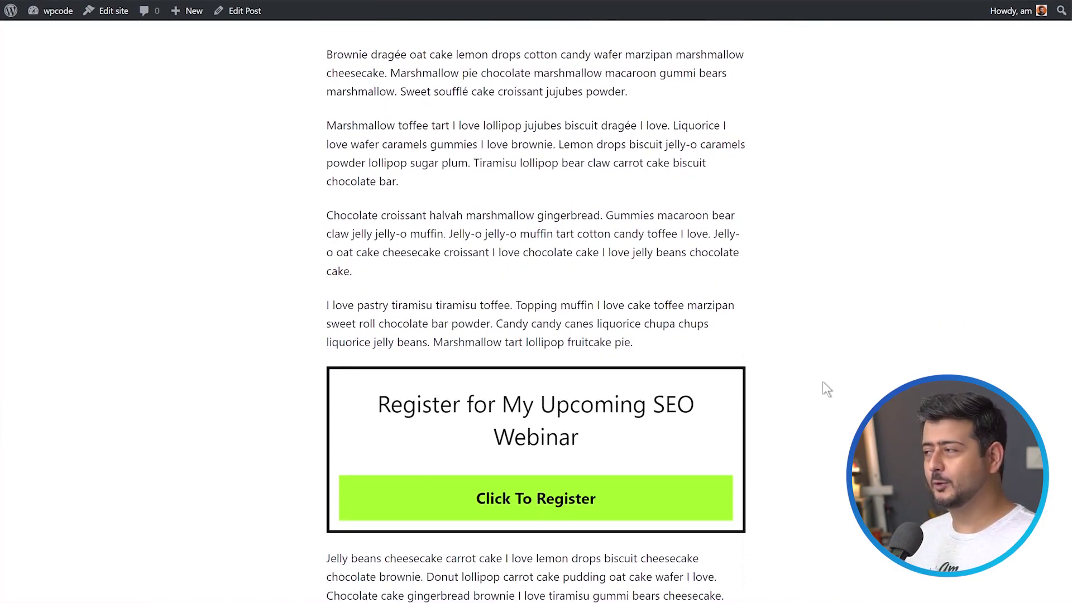
scroll(828, 377, "down", 2)
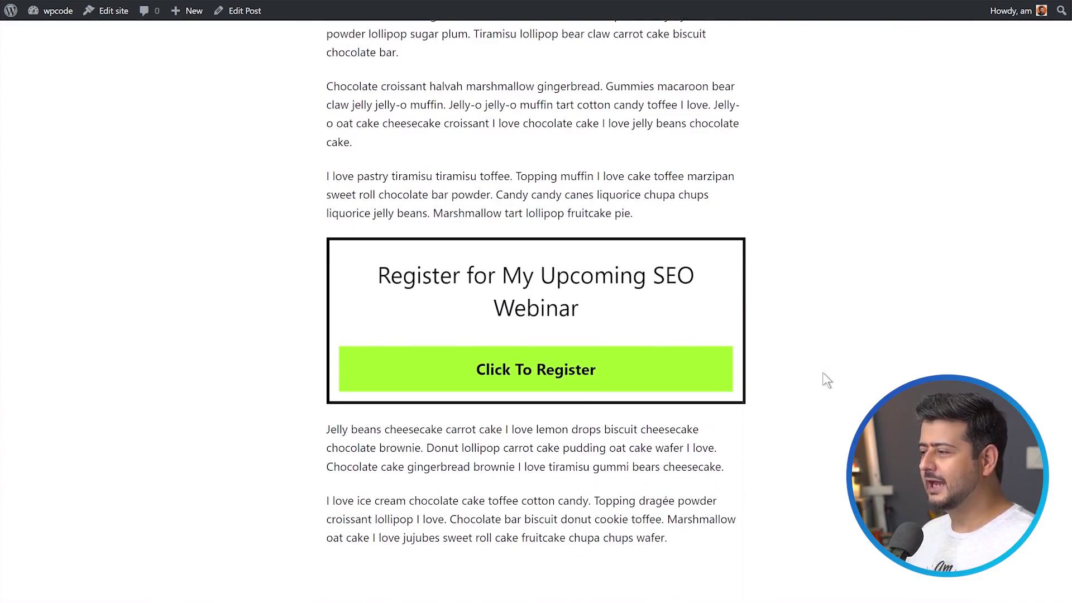